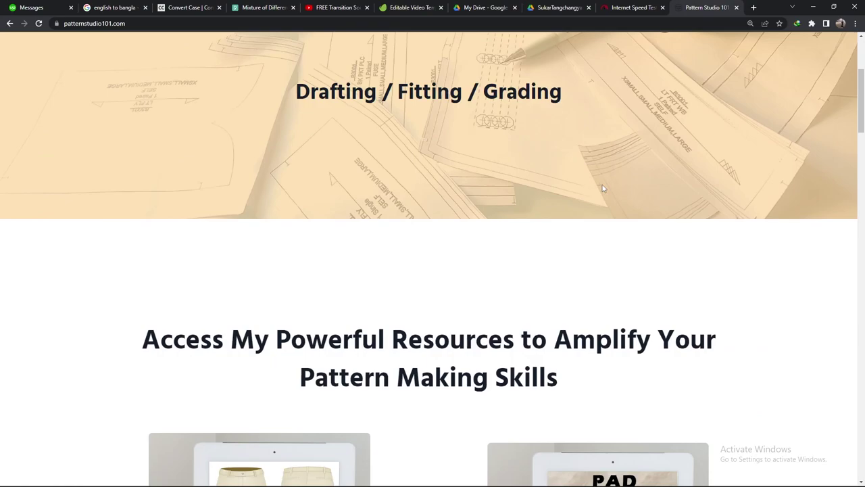
scroll(602, 184, "down", 10)
scroll(604, 188, "down", 15)
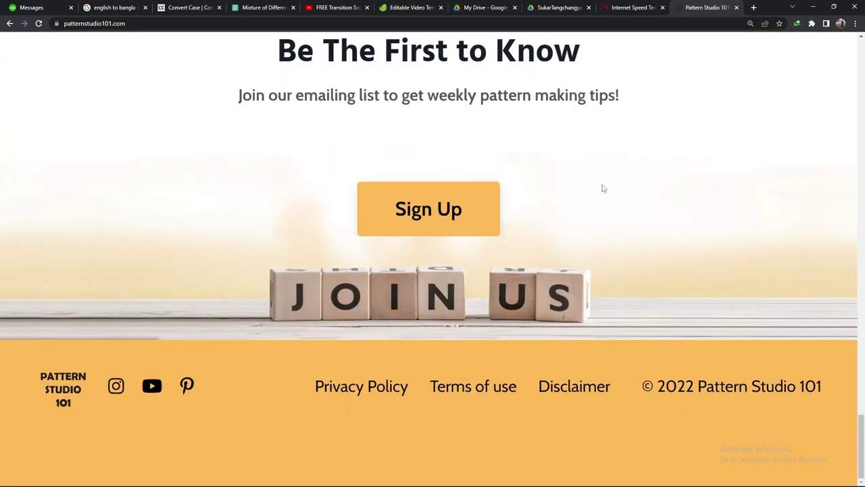
scroll(602, 186, "up", 10)
scroll(601, 184, "up", 10)
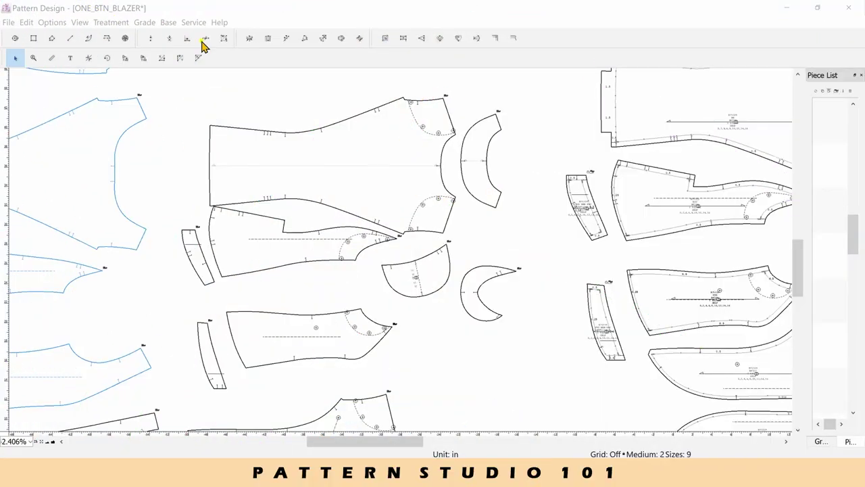
left_click(261, 13)
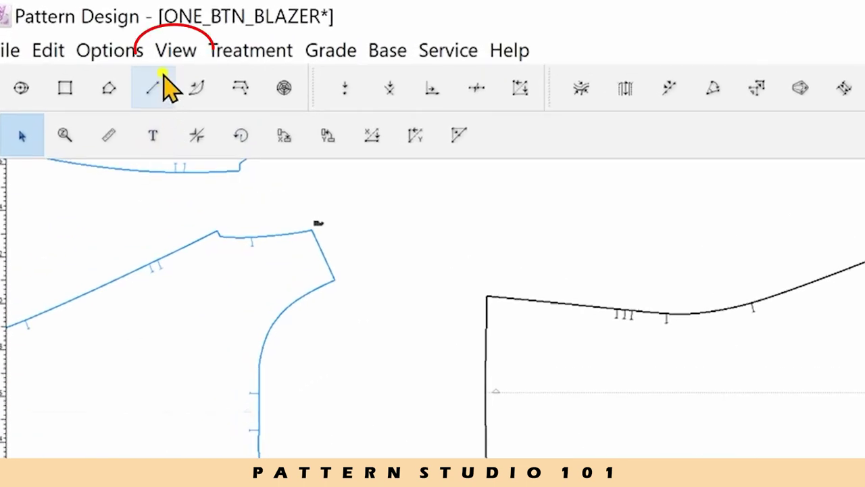
Show the pattern pieces in Grade View, and switch it back off.
left_click(161, 58)
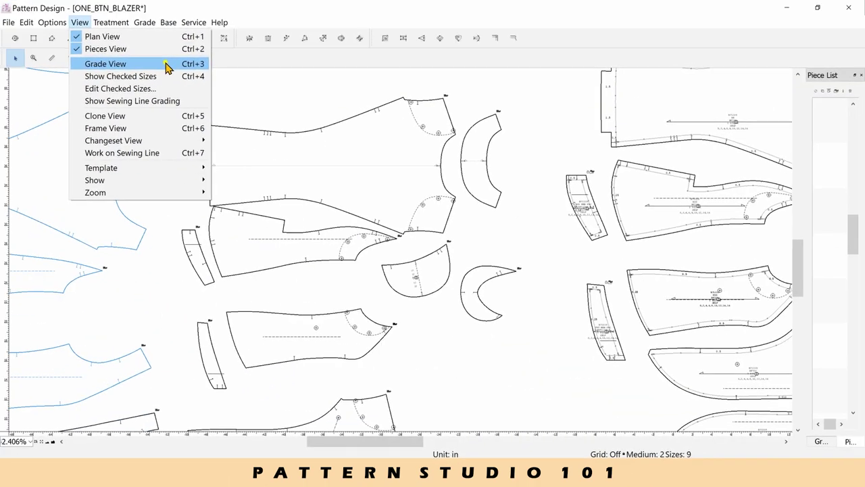
left_click(382, 150)
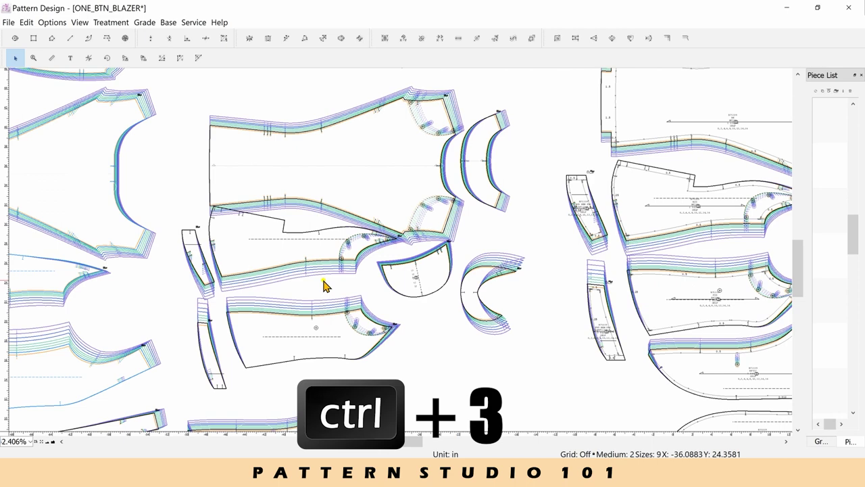
key("ctrl+3")
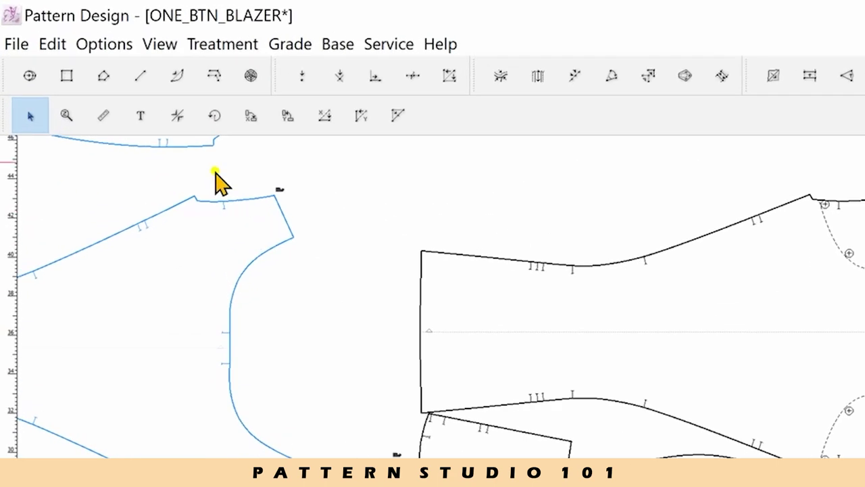
left_click(202, 44)
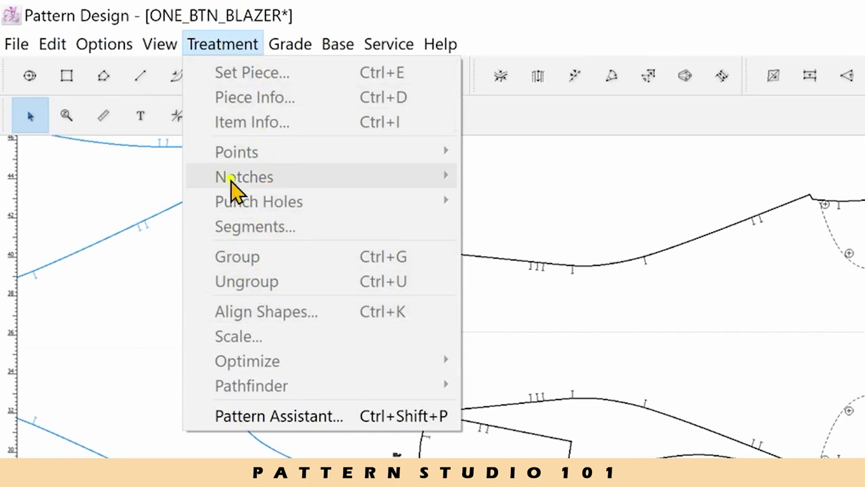
left_click(135, 228)
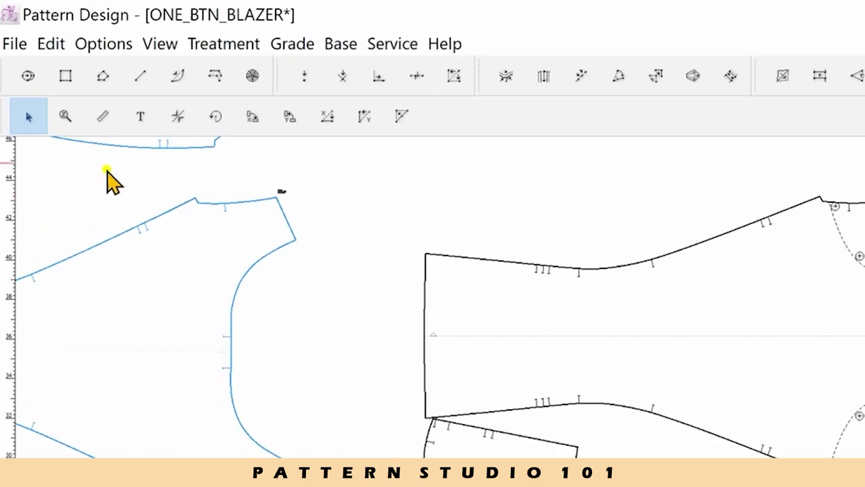
Open the Hot Keys settings in the preferences and widen the dialog so all of its categories fit.
left_click(104, 44)
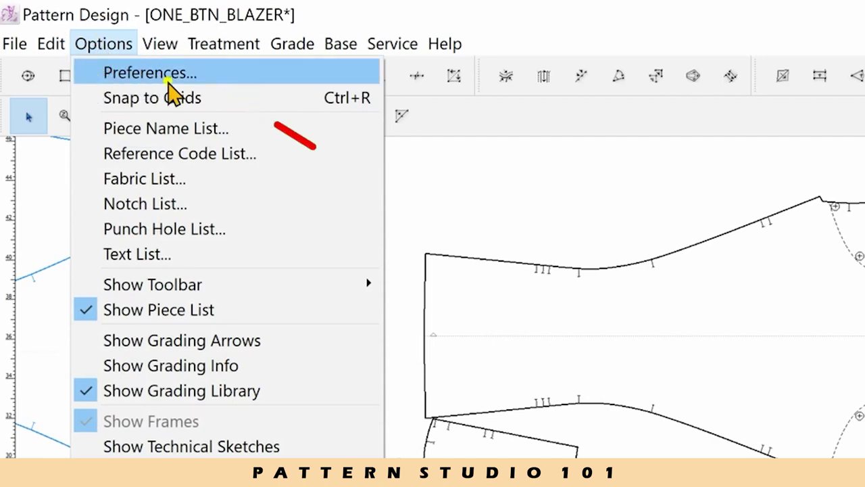
left_click(191, 80)
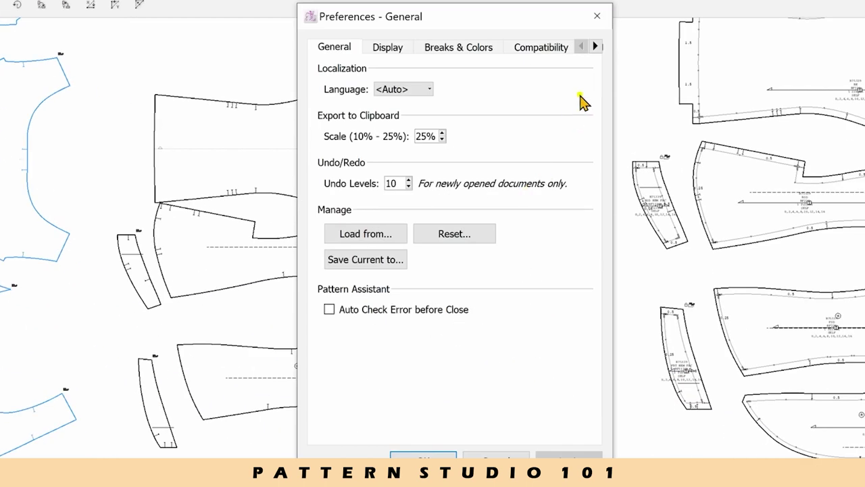
left_click(595, 46)
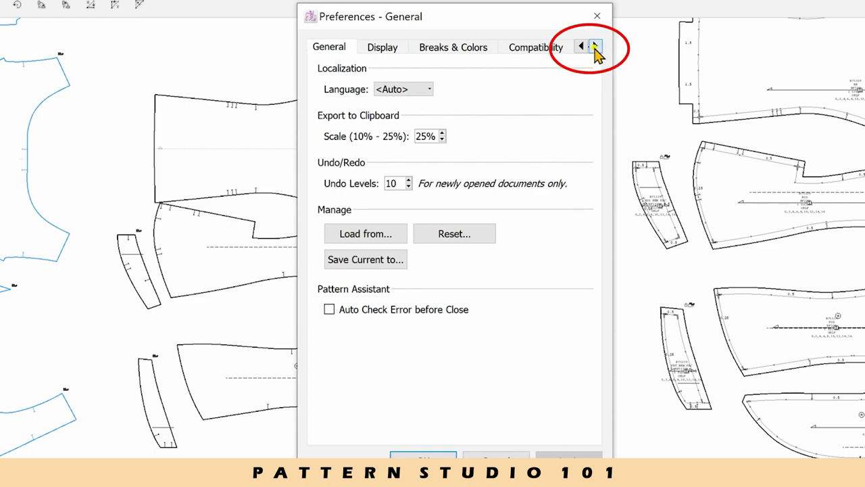
left_click(595, 46)
left_click(595, 46)
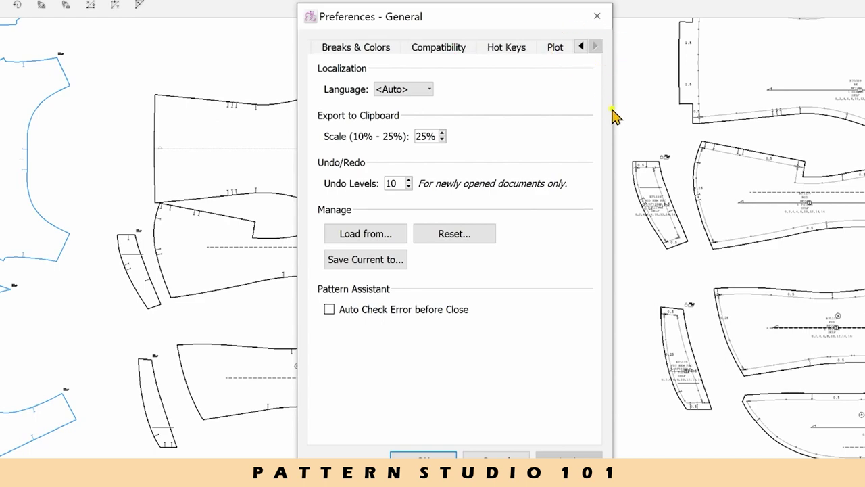
left_click_drag(613, 109, 808, 141)
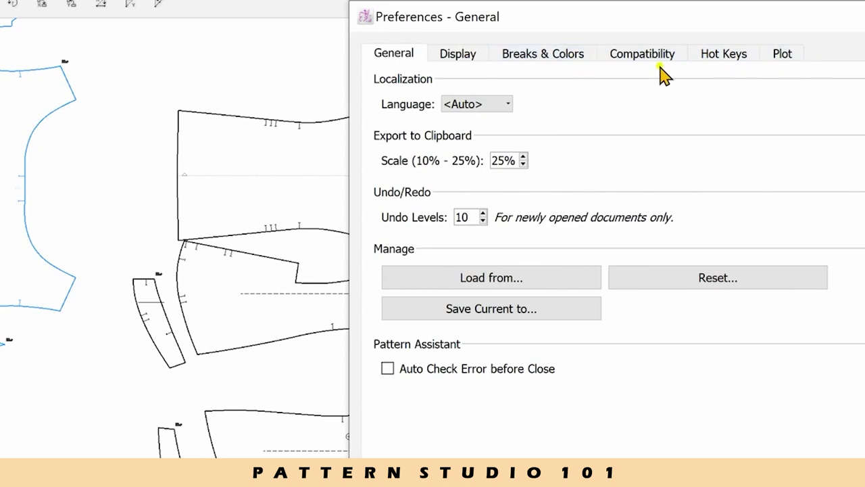
left_click(735, 58)
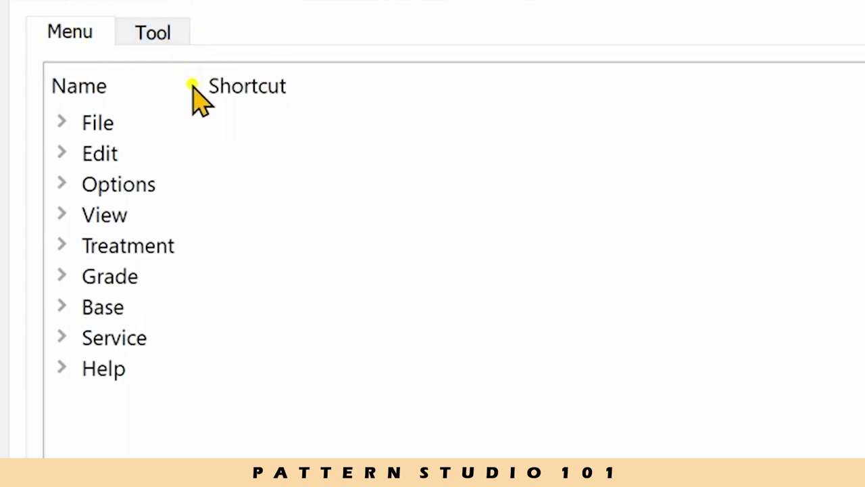
Widen the Name column of the menu shortcut list and expand the Treatment group down to its Points commands.
mouse_move(201, 85)
left_mouse_down()
mouse_move(319, 115)
mouse_move(374, 116)
left_mouse_up()
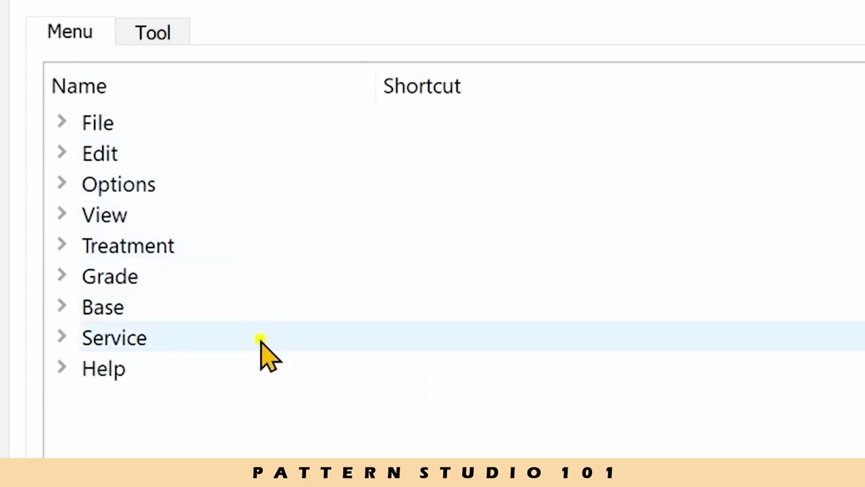
left_click(272, 242)
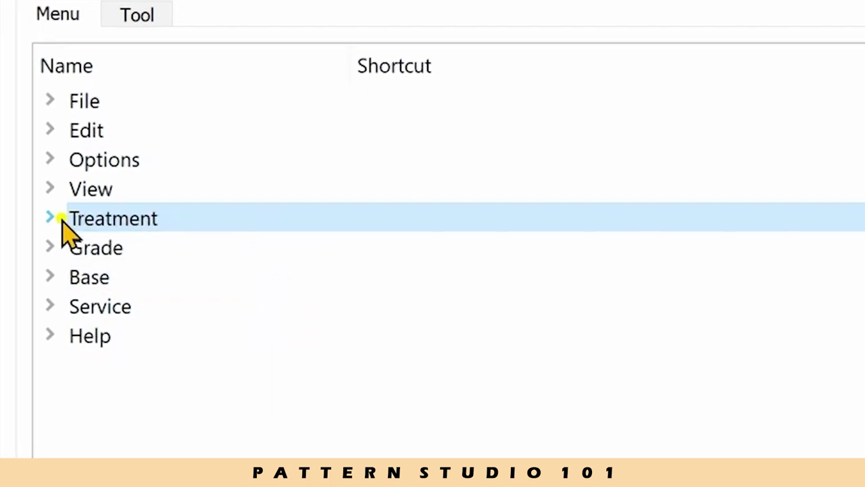
left_click(60, 218)
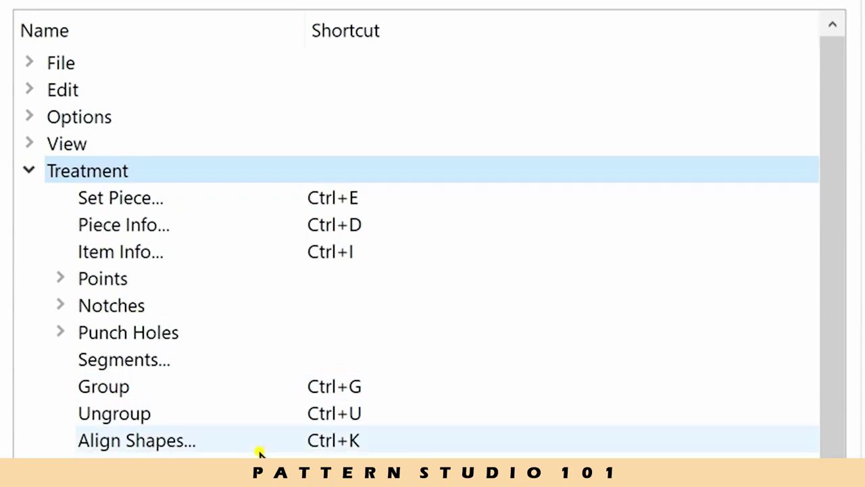
left_click(60, 278)
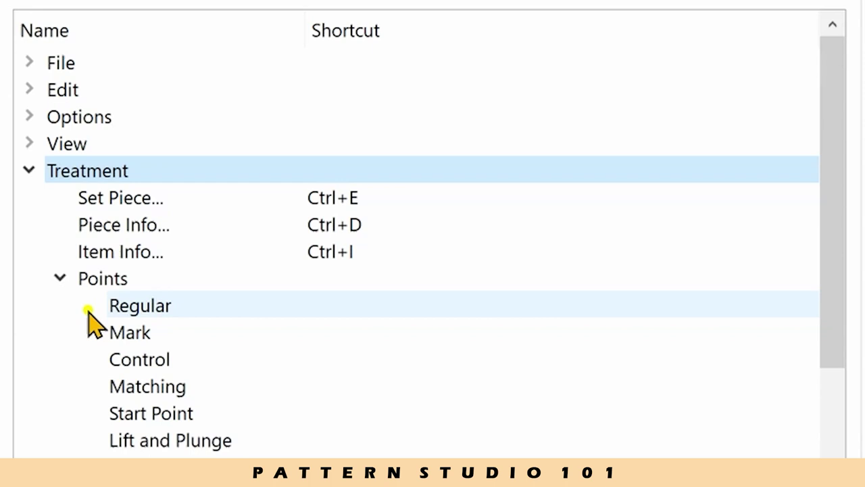
Assign the shortcut Ctrl+Shift+R to the Regular point command and Ctrl+Shift+M to the Mark point command.
left_click(188, 309)
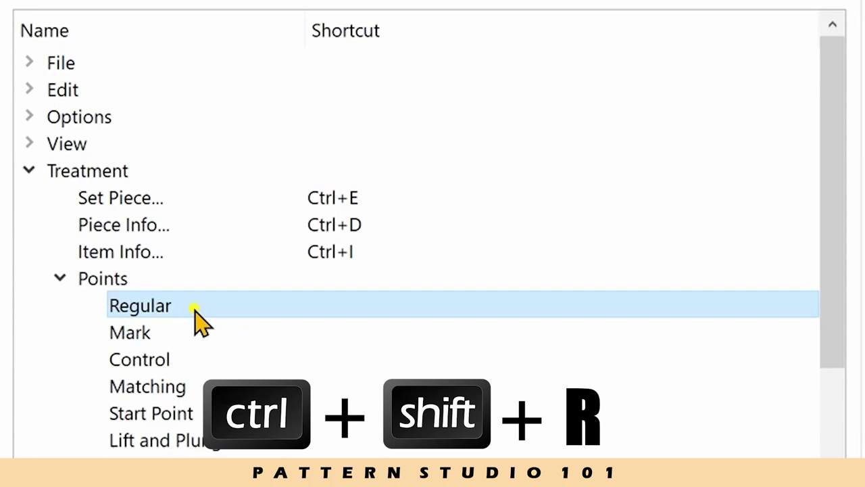
key("ctrl+shift+r")
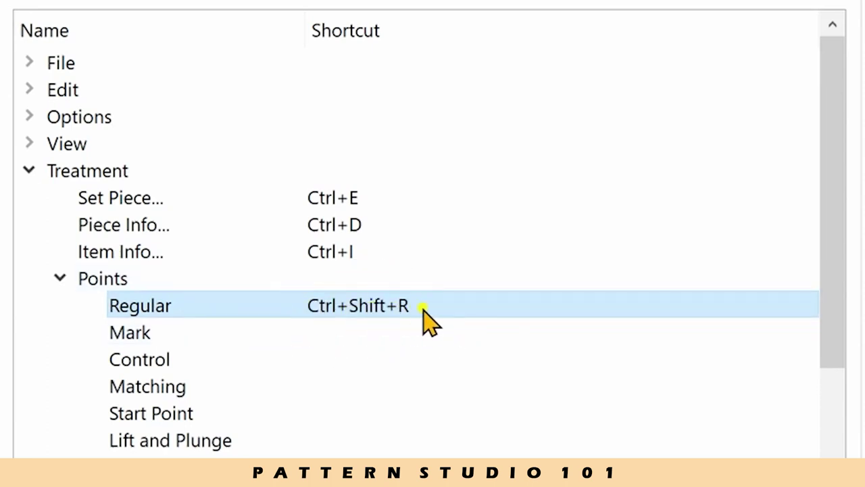
left_click(169, 340)
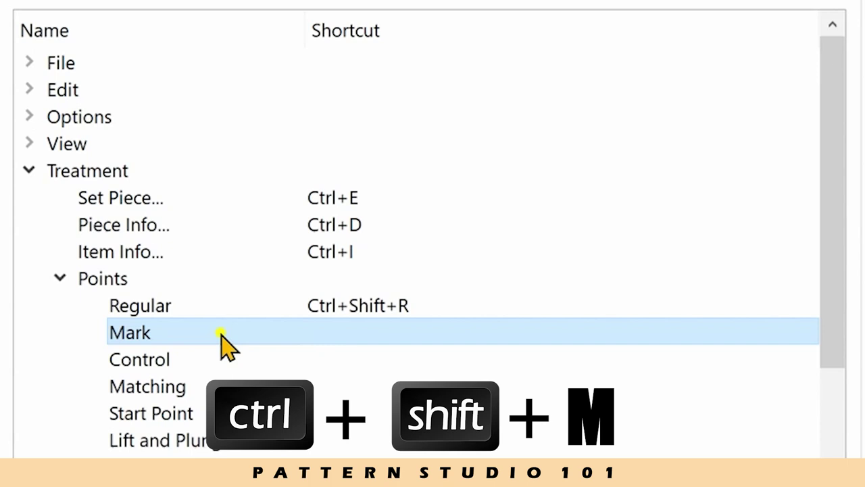
key("ctrl+shift+m")
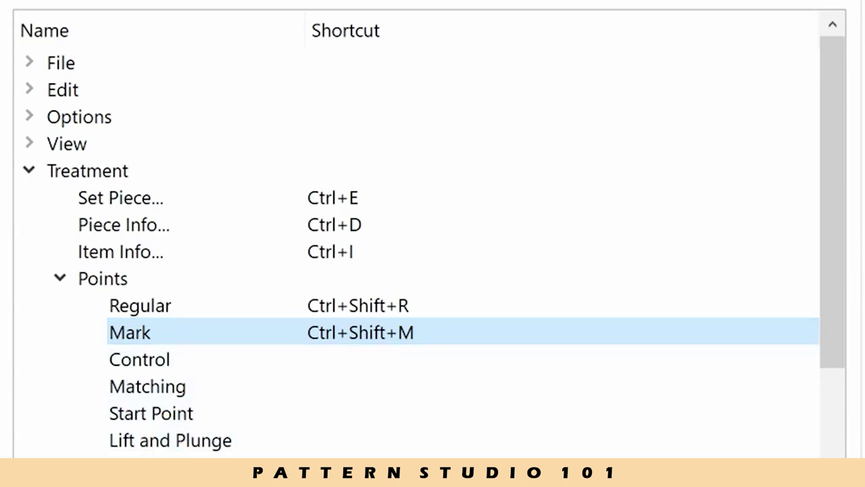
Try to assign the shortcut Ctrl+Shift+P to the Point command in the Notches group.
scroll(433, 304, "down", 2)
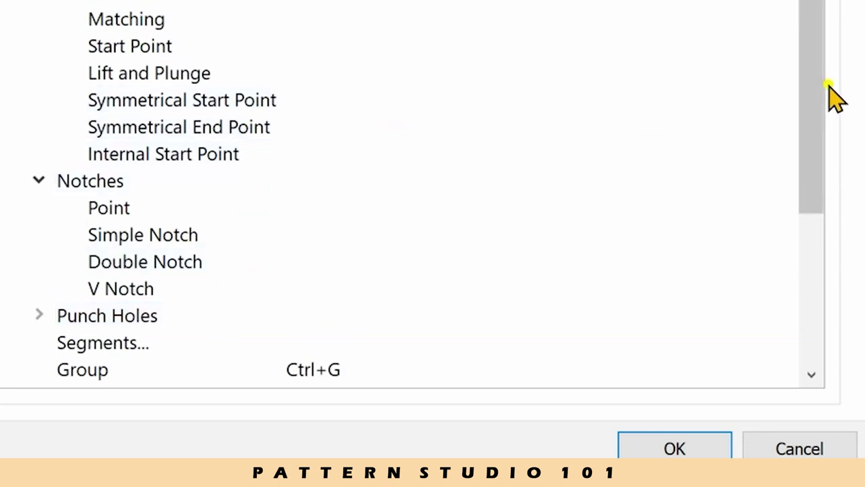
left_click_drag(807, 106, 811, 132)
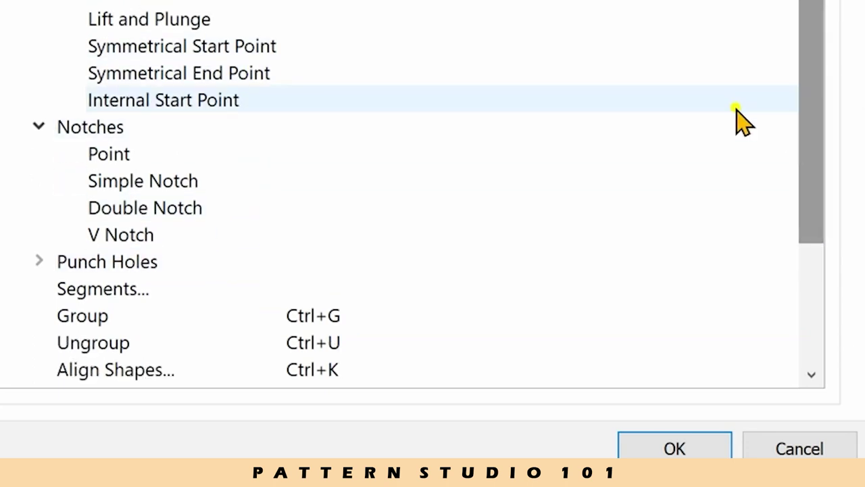
left_click_drag(807, 167, 812, 223)
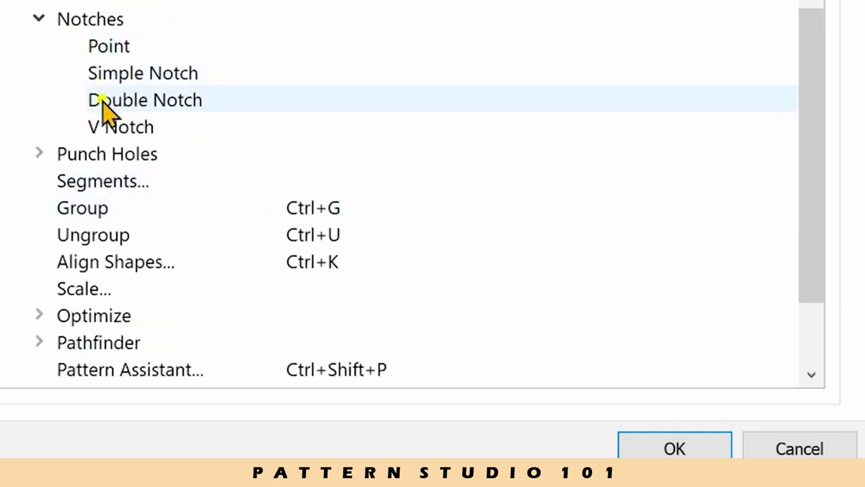
left_click(105, 51)
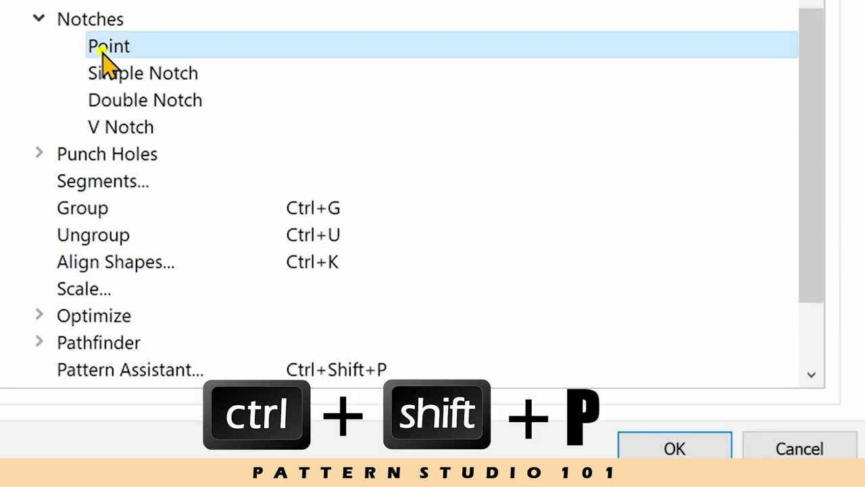
key("ctrl+shift+p")
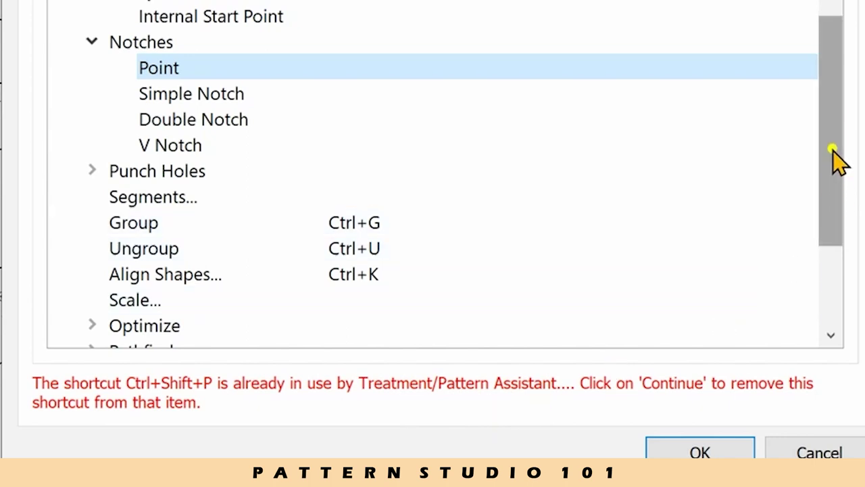
Remove the existing shortcut from the Pattern Assistant command in the Treatment group.
left_click_drag(827, 144, 807, 218)
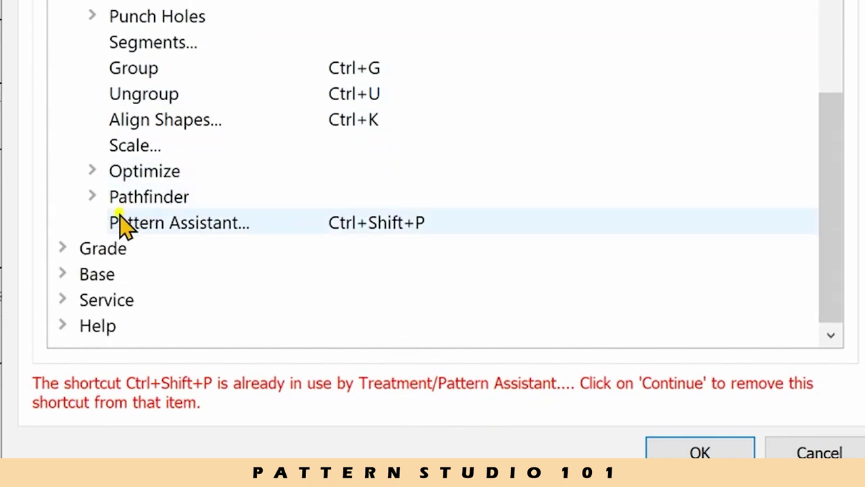
left_click(155, 226)
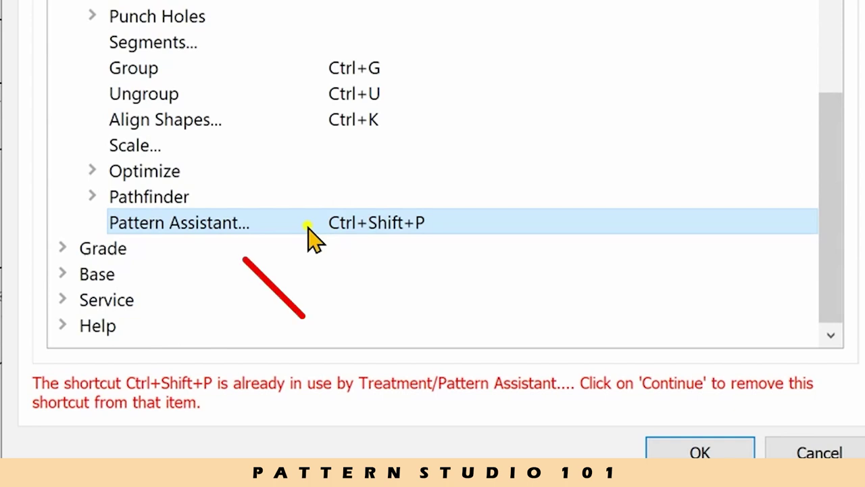
key("Delete")
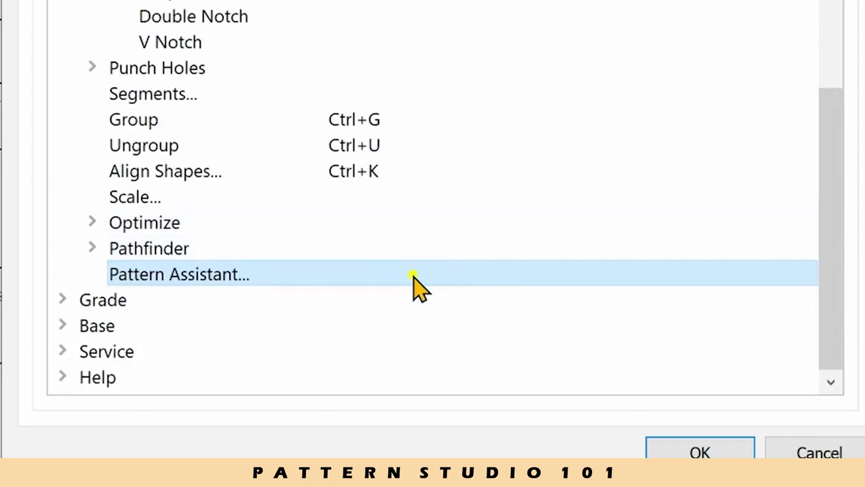
Assign Ctrl+Shift+P to the Point command in the Notches group and Ctrl+Shift+S to Simple Notch.
left_click(183, 0)
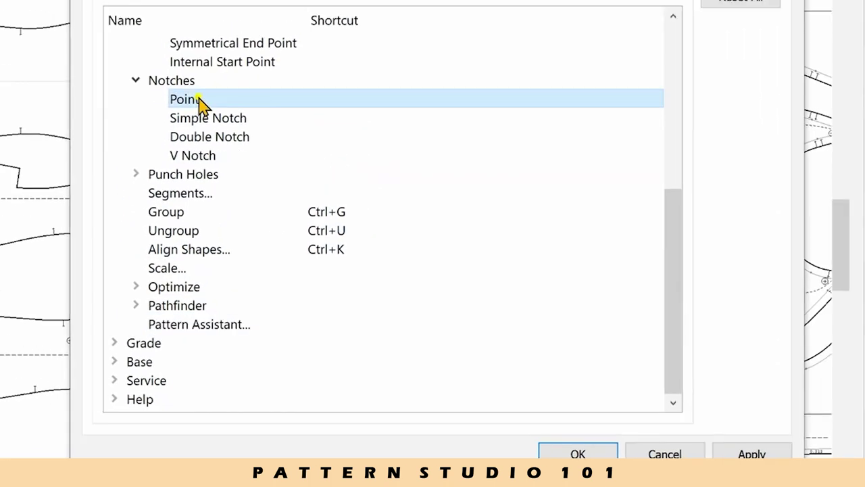
key("ctrl+shift+p")
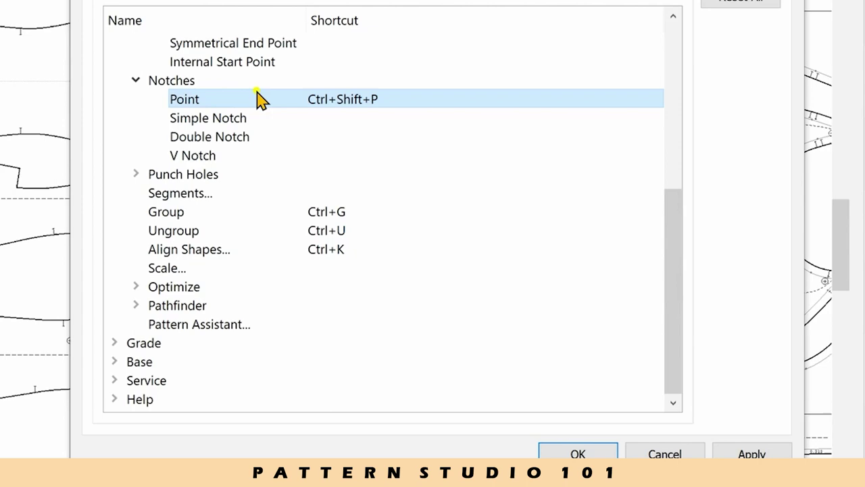
left_click(215, 118)
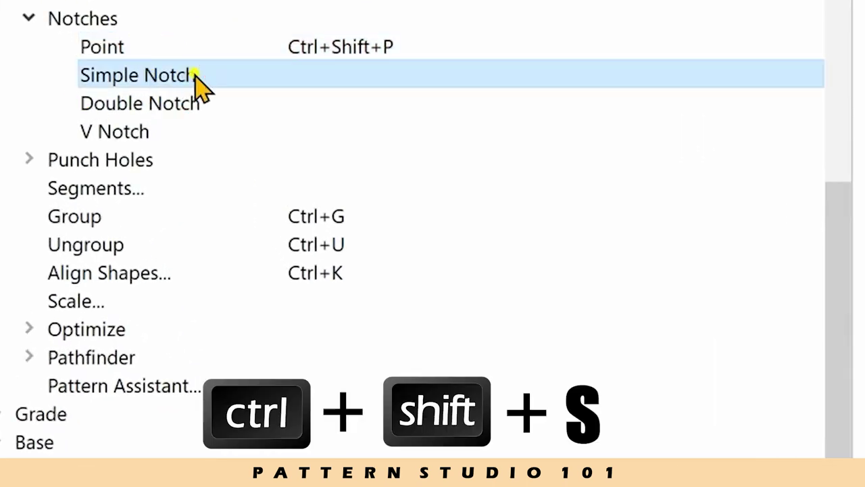
key("ctrl+shift+s")
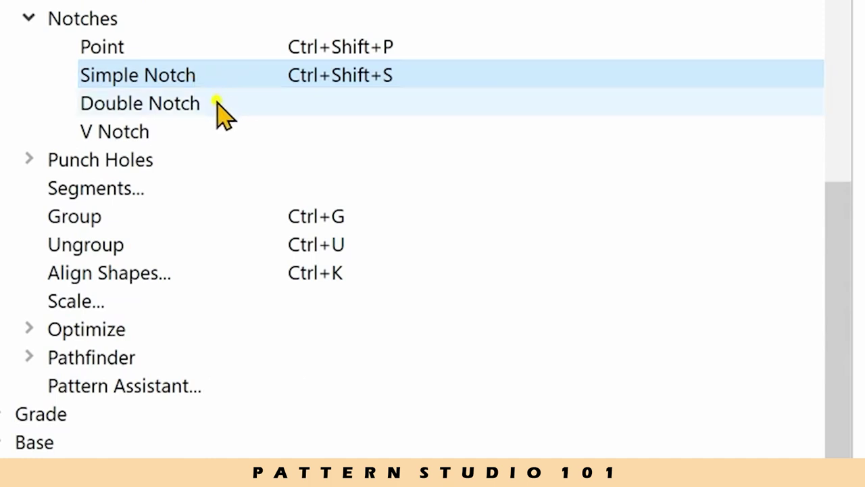
Assign Ctrl+Shift+D to the Double Notch command, apply the hot key changes and close the preferences.
left_click(220, 105)
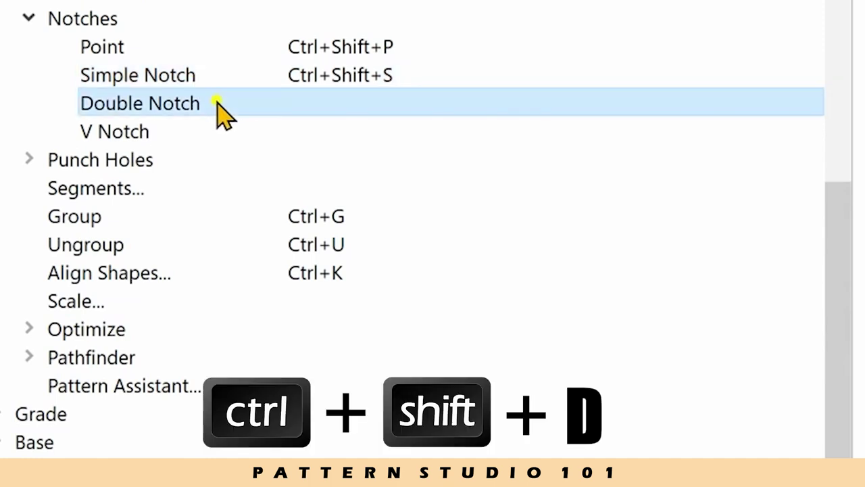
key("ctrl+shift+d")
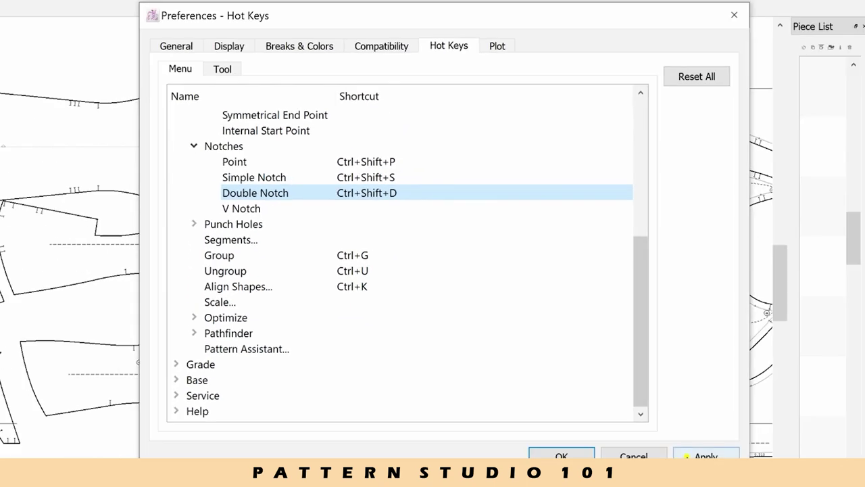
left_click(703, 455)
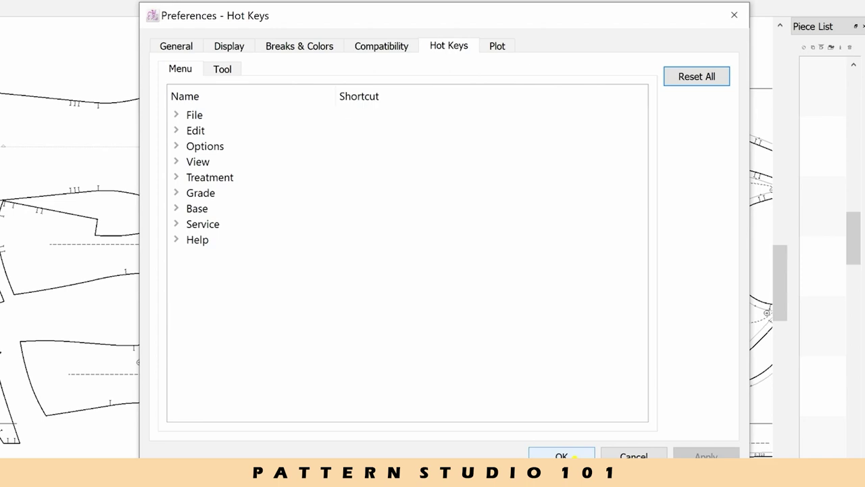
left_click(573, 456)
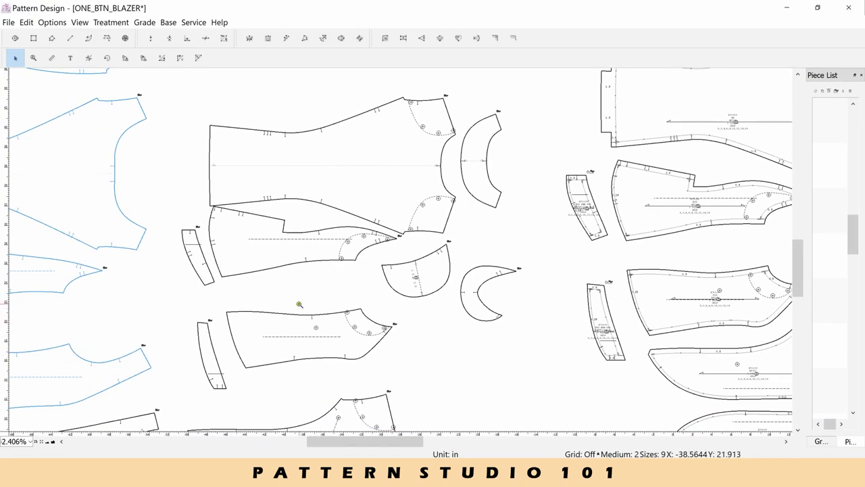
Test the new hot keys on the notched point of the curved piece edge, applying Notches Point, Mark point, Regular point and Double Notch.
left_click_drag(298, 302, 325, 323)
left_click_drag(400, 332, 382, 276)
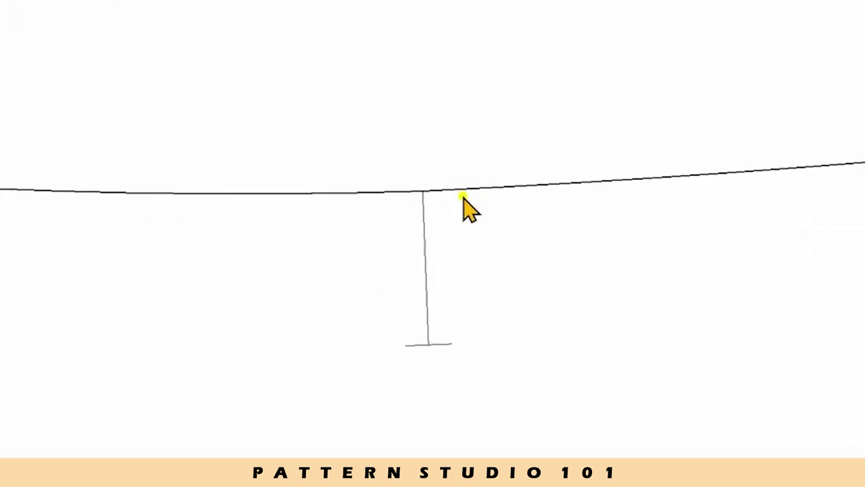
left_click(433, 191)
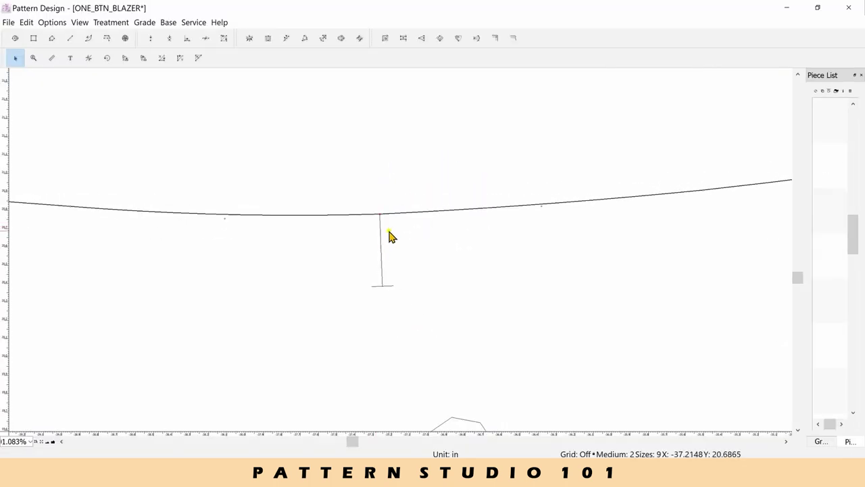
key("ctrl+shift+p")
key("ctrl+shift+m")
key("ctrl+shift+r")
key("ctrl+shift+d")
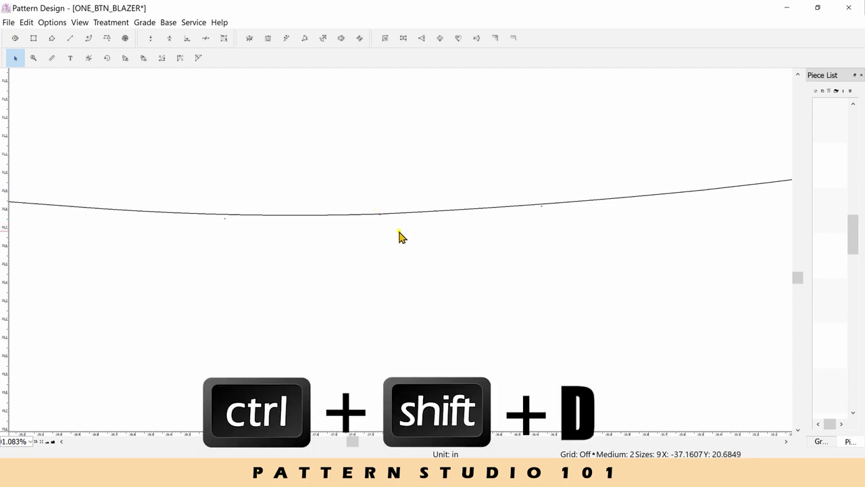